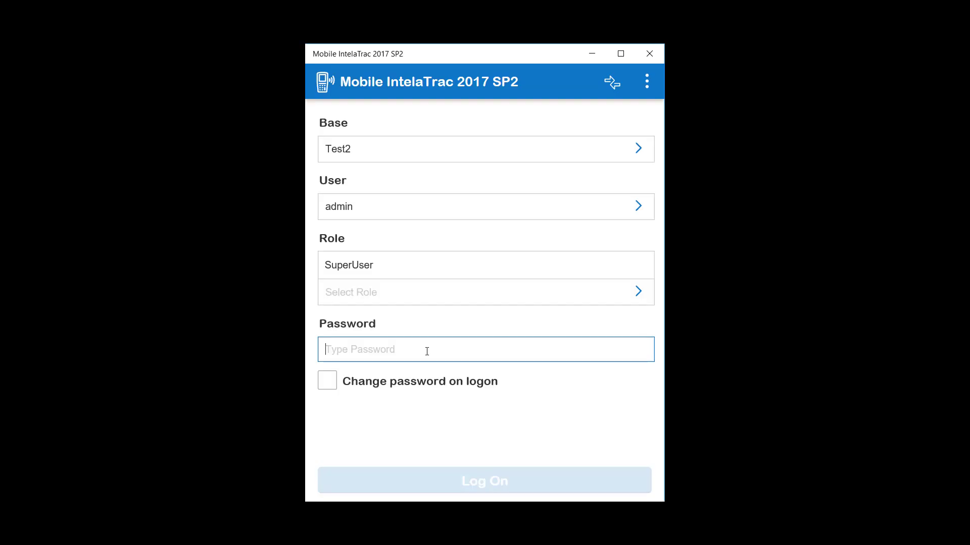
pyautogui.write('admin')
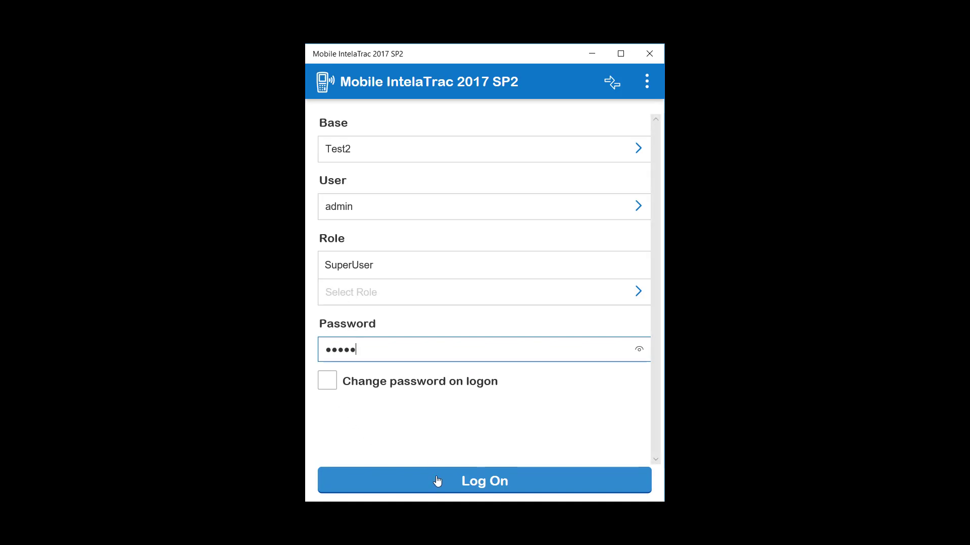
# - Log on, then assign the WWTP Rounds on-demand procedure to yourself and open Headworks
pyautogui.click(439, 481)
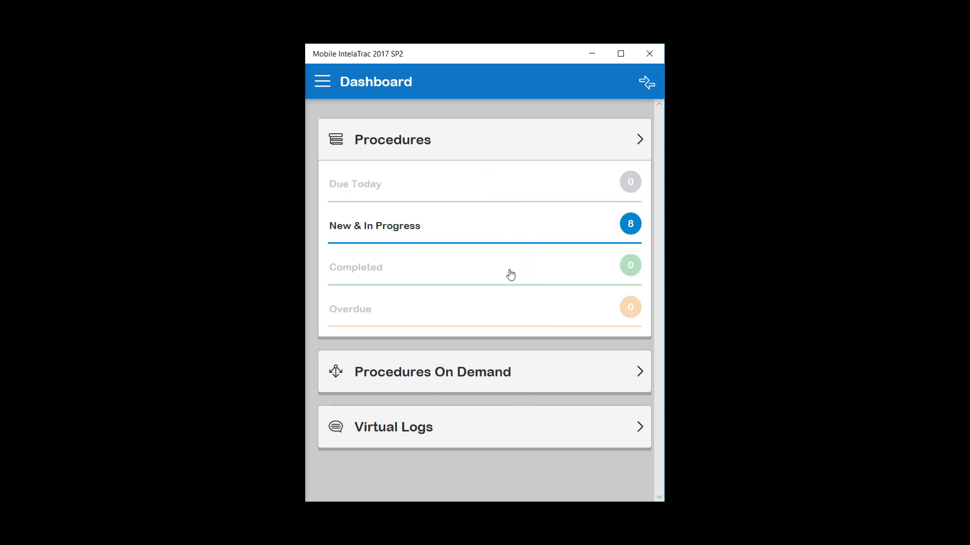
pyautogui.click(531, 378)
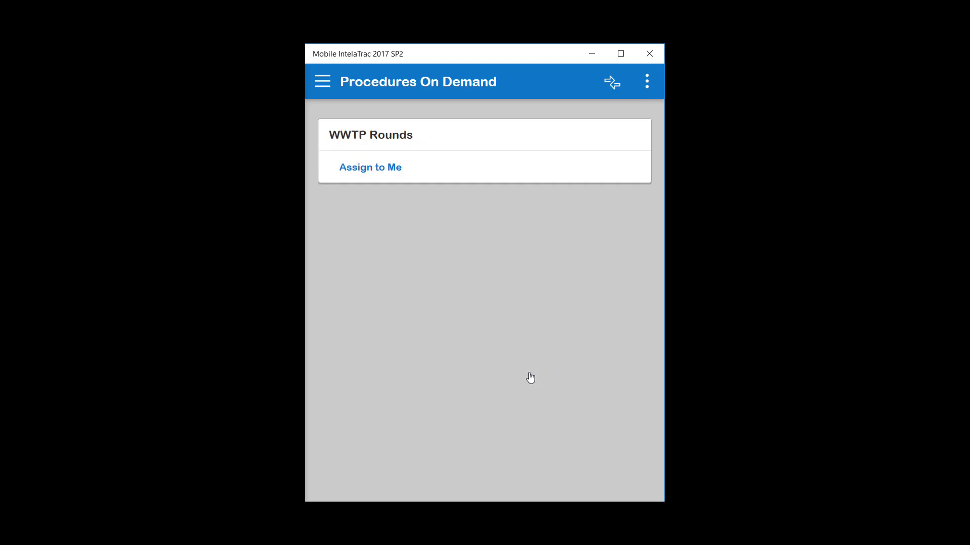
pyautogui.click(362, 169)
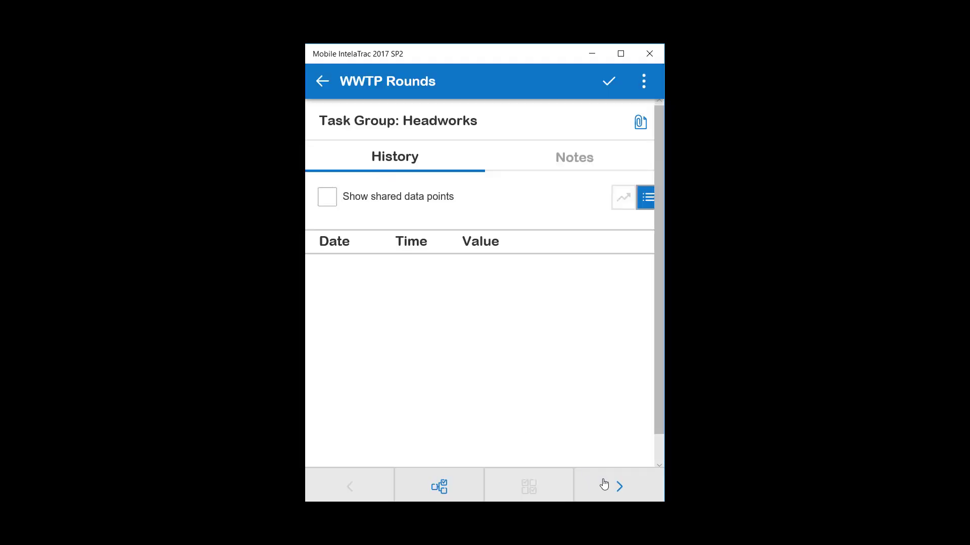
# - Answer No to 'Is Duperon HOA in Auto?' and acknowledge the switch-to-Auto action
pyautogui.click(604, 486)
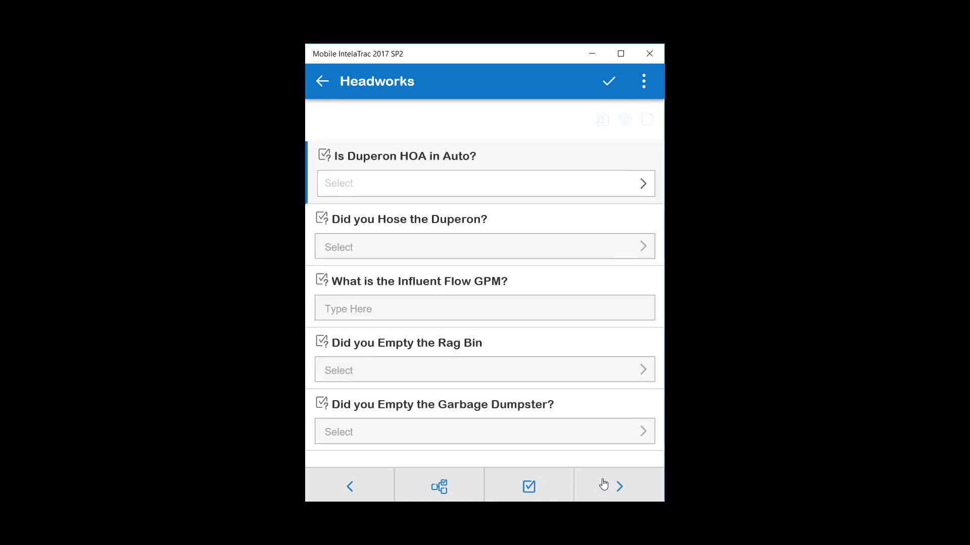
pyautogui.click(577, 190)
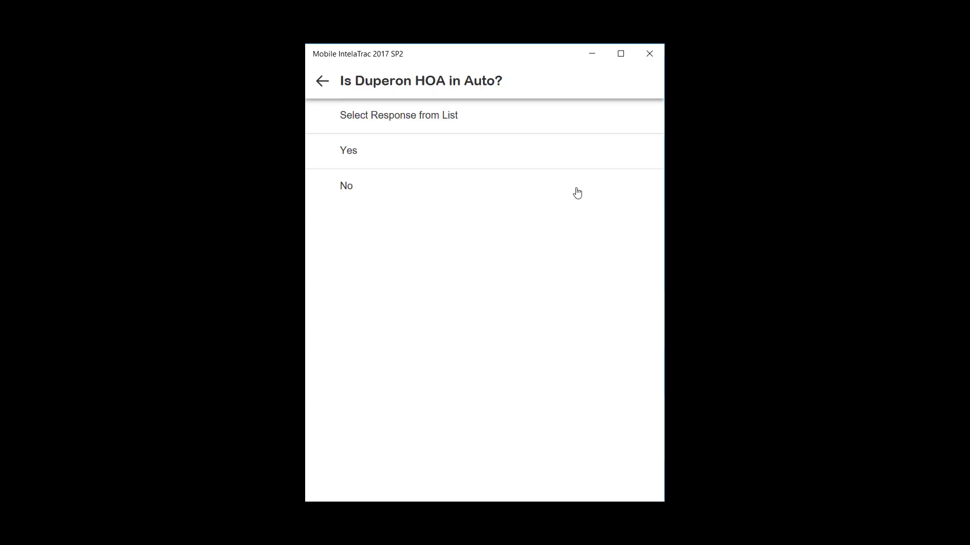
pyautogui.click(385, 195)
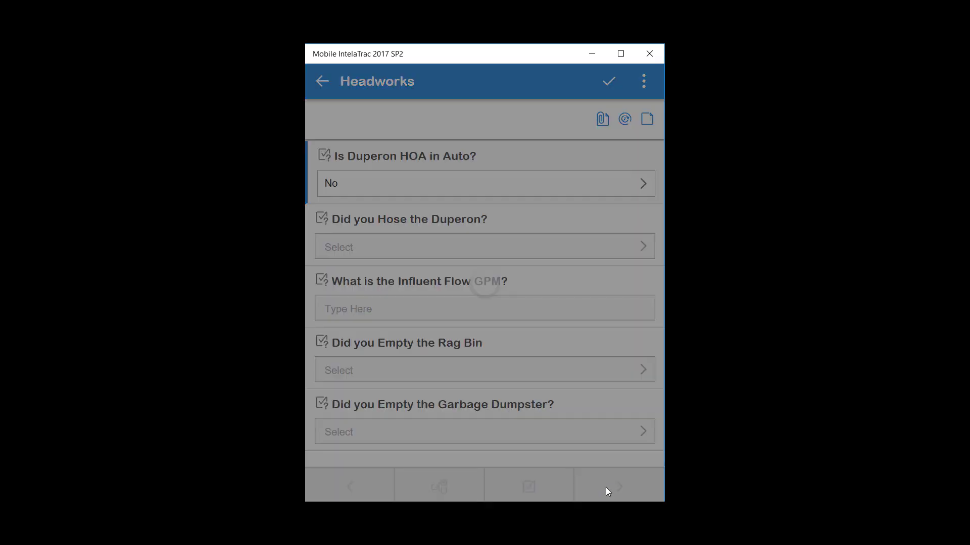
pyautogui.click(605, 488)
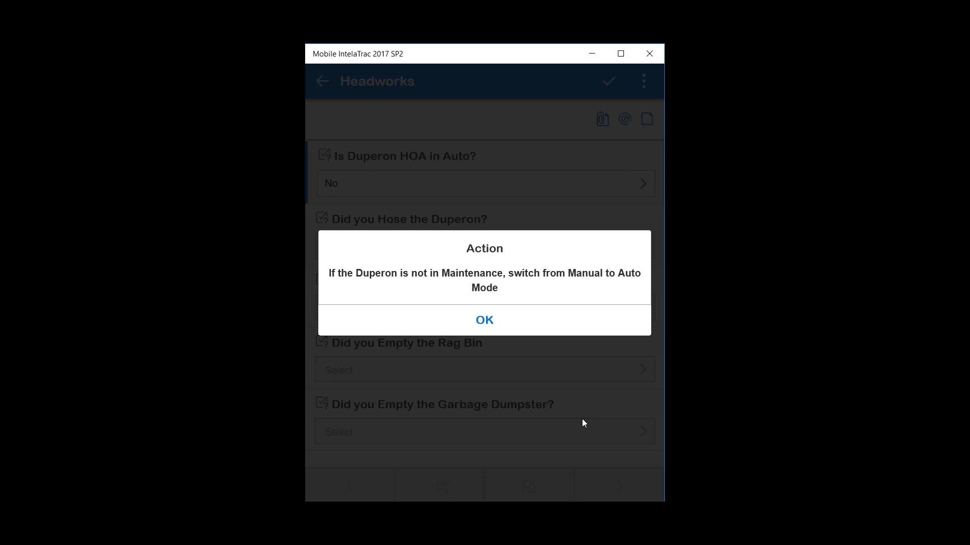
pyautogui.click(504, 330)
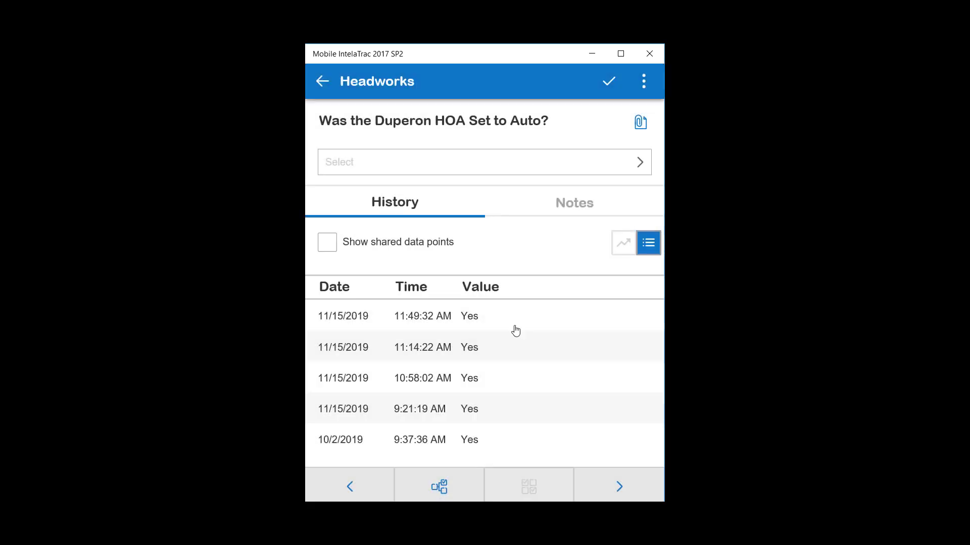
# - Answer Yes to 'Was the Duperon HOA Set to Auto?' and return to the questions
pyautogui.click(590, 166)
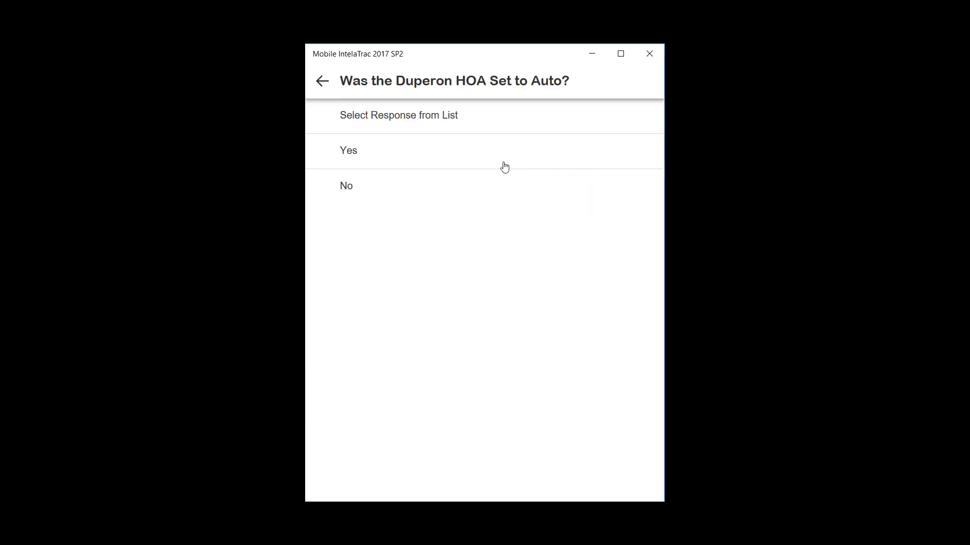
pyautogui.click(483, 160)
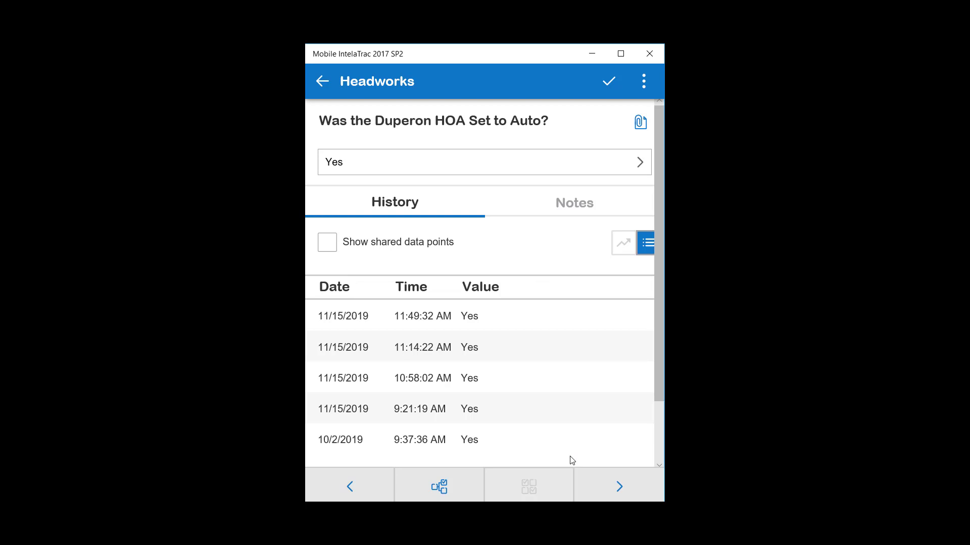
pyautogui.click(606, 483)
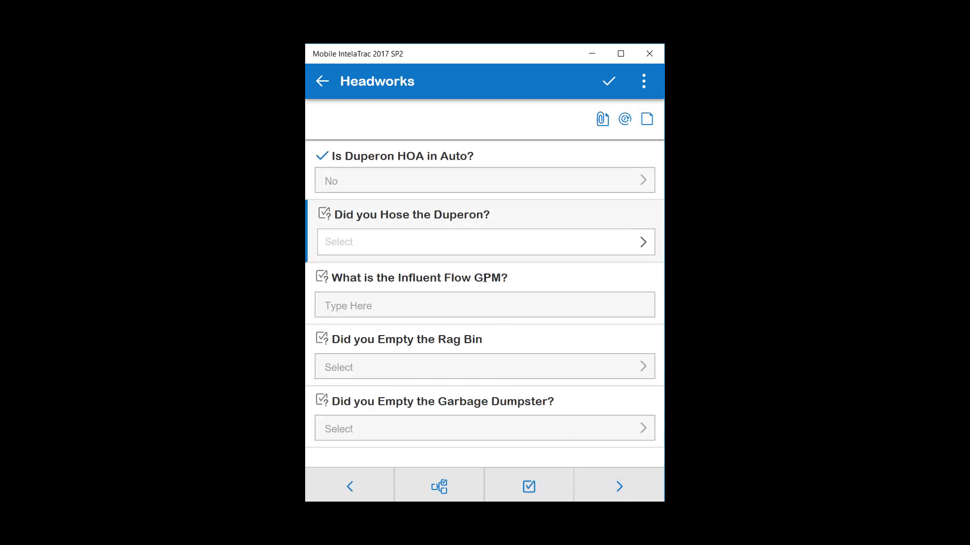
# - Answer Yes to hosing the Duperon and enter the 5500 GPM Influent Flow reading
pyautogui.click(475, 251)
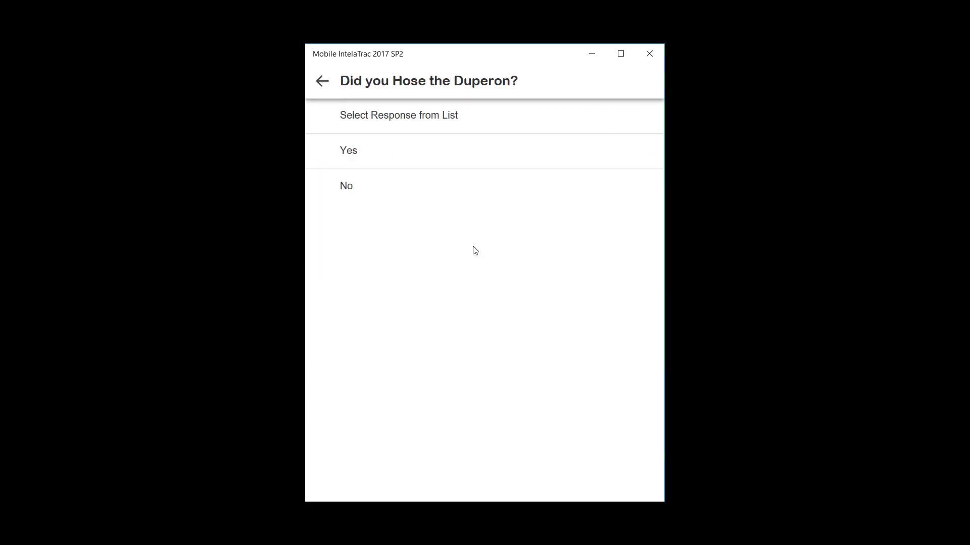
pyautogui.click(422, 165)
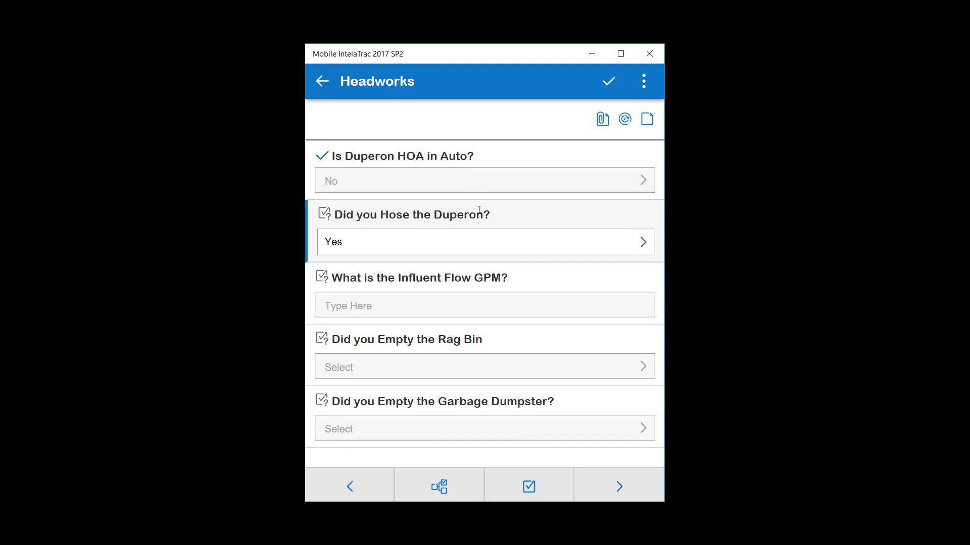
pyautogui.click(409, 306)
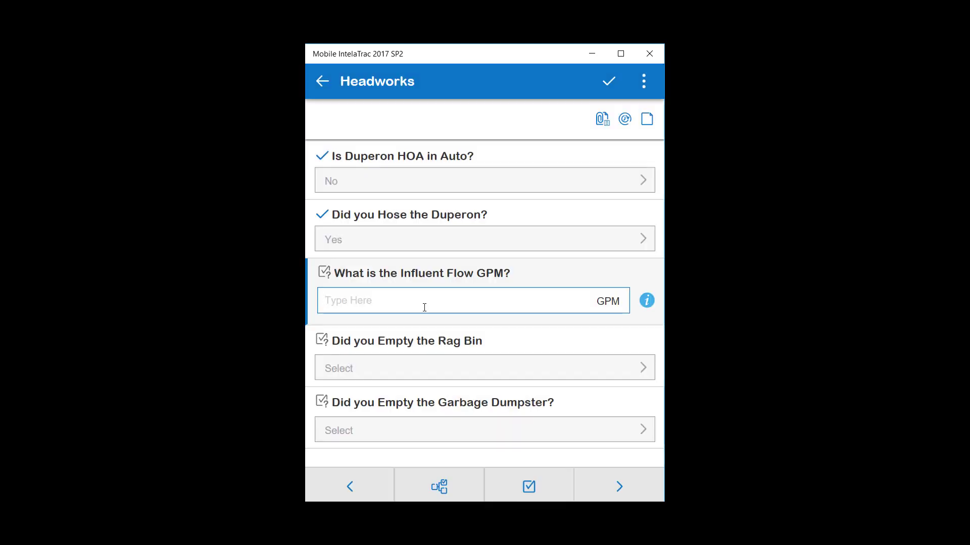
pyautogui.write('5500')
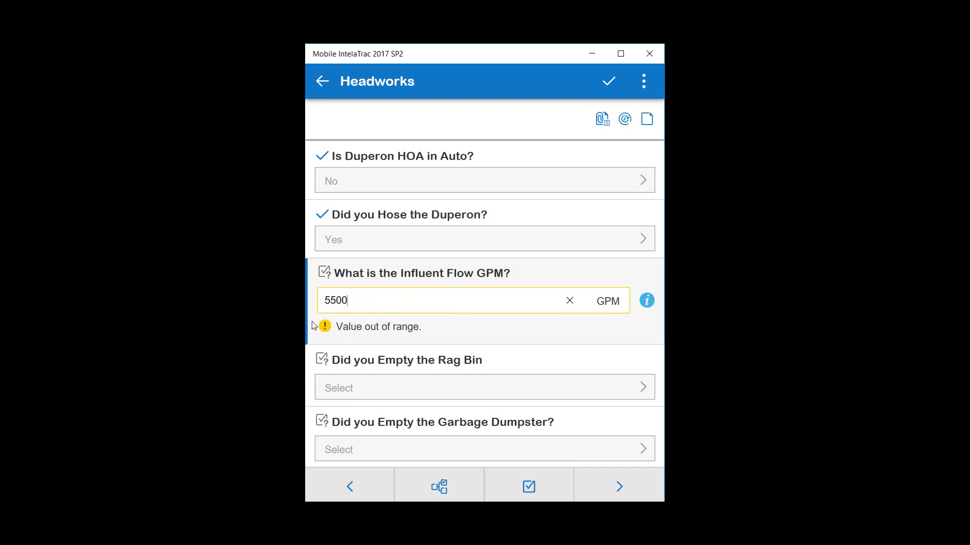
# - Check the Influent Flow allowed range and view its reading history as a chart
pyautogui.click(646, 301)
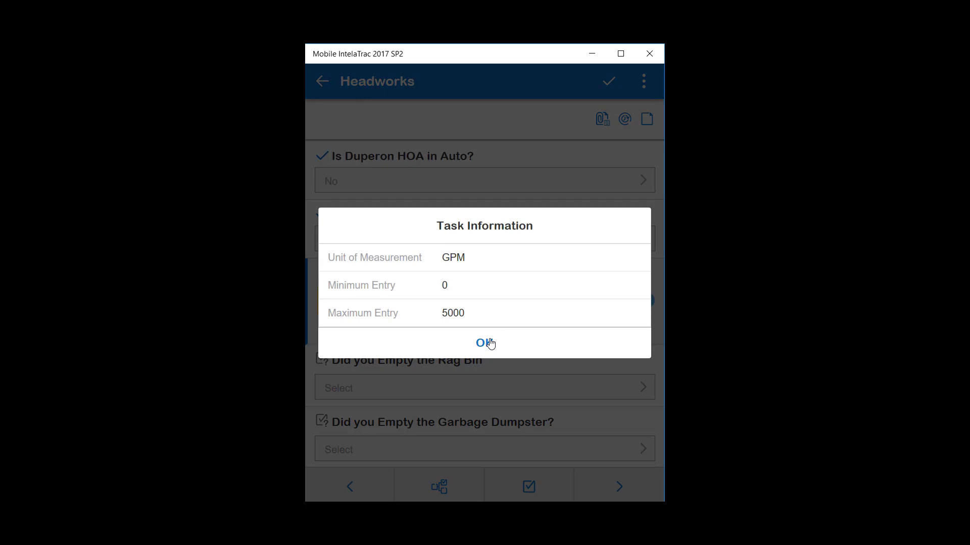
pyautogui.click(489, 343)
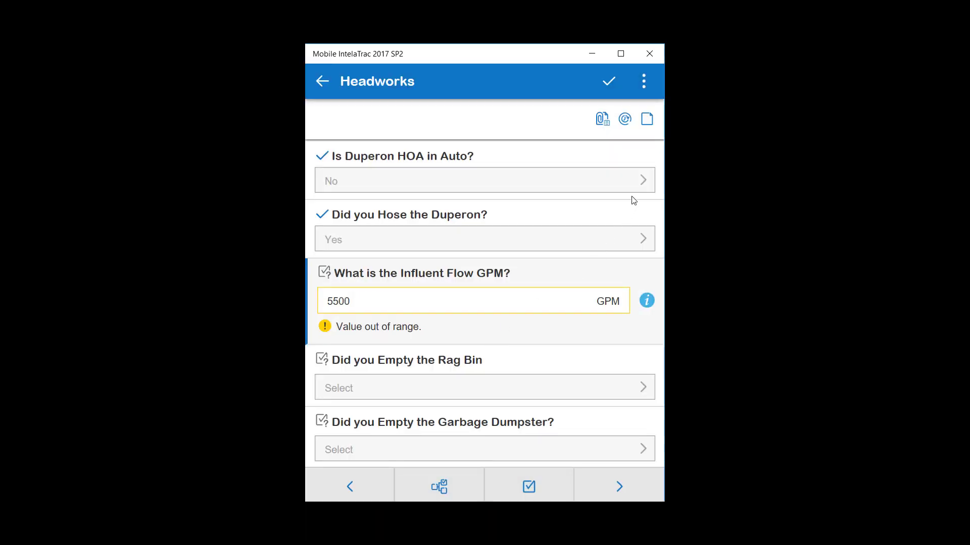
pyautogui.click(626, 122)
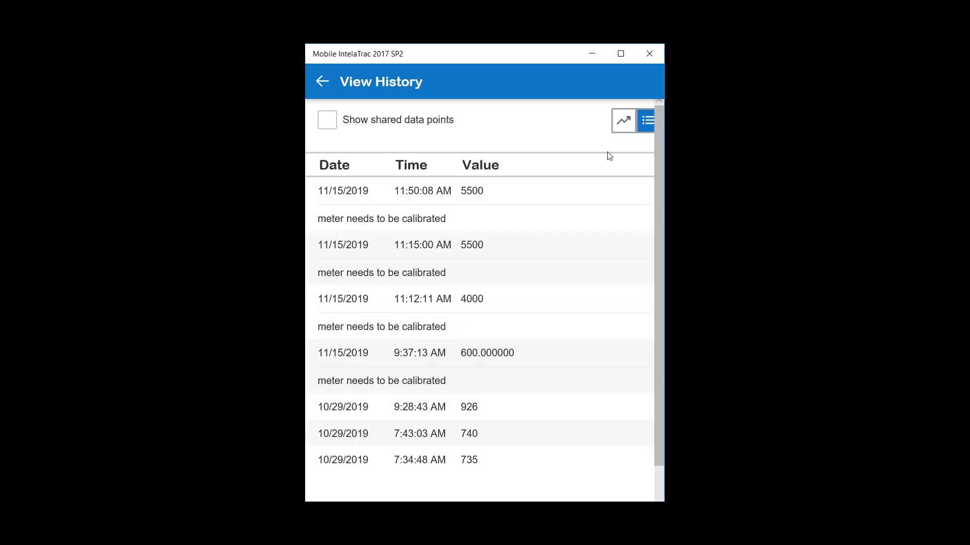
pyautogui.click(623, 123)
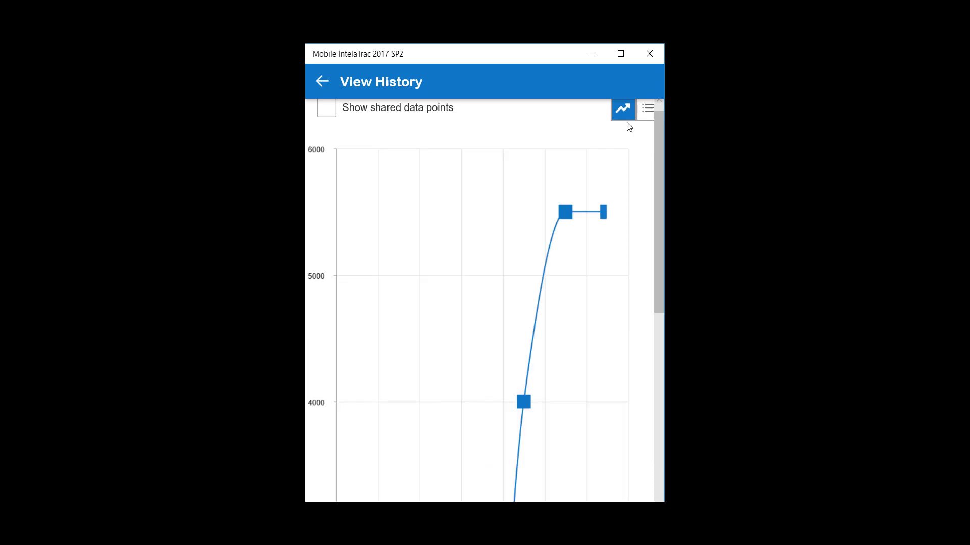
pyautogui.click(322, 82)
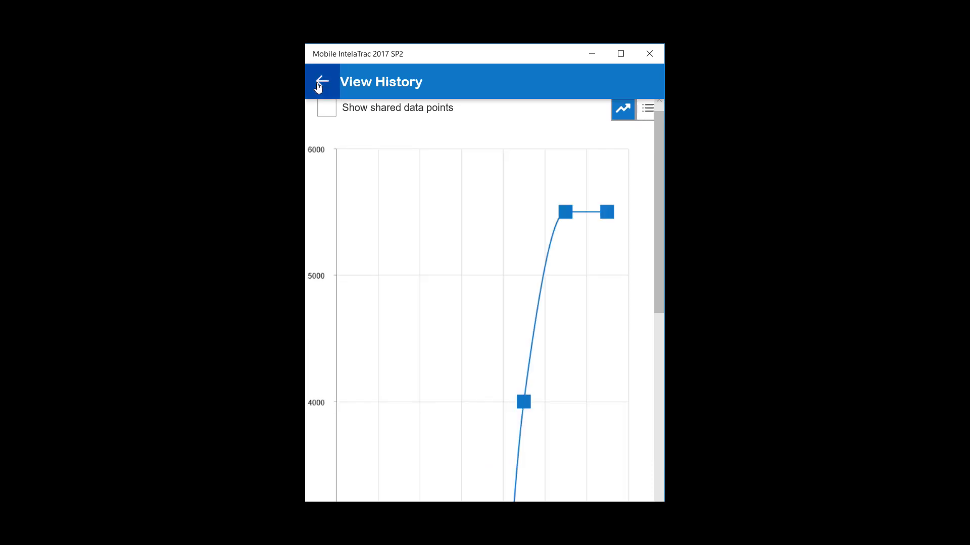
# - Save the meter-calibration note on the Influent Flow question
pyautogui.click(645, 121)
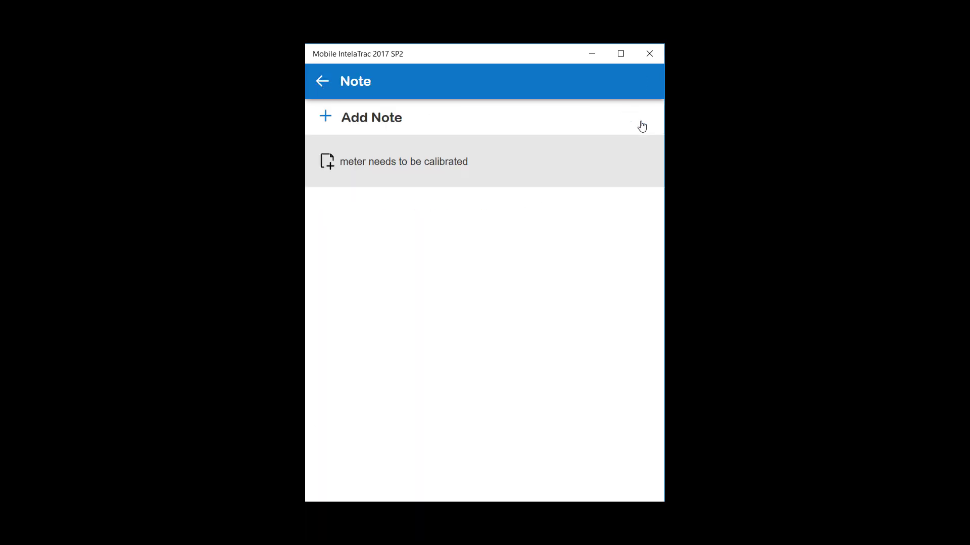
pyautogui.click(539, 169)
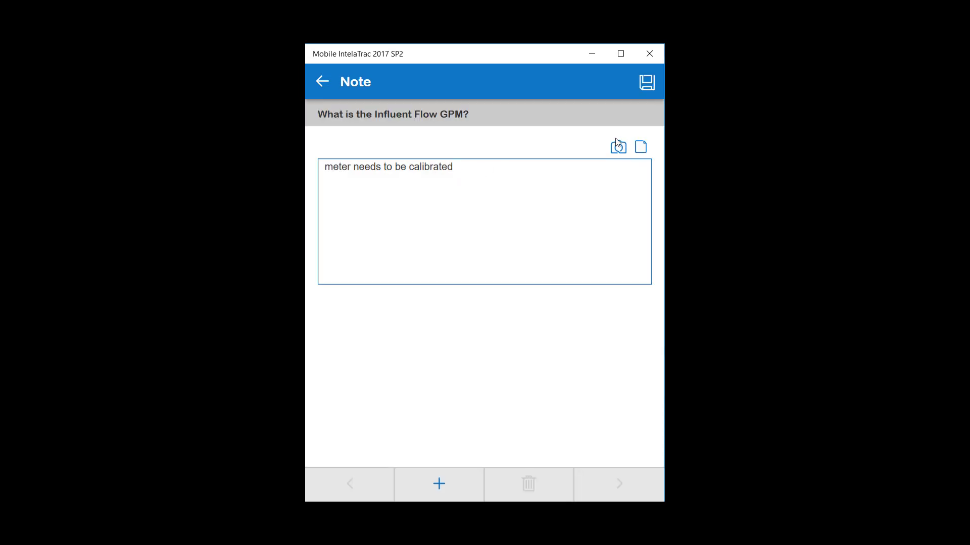
pyautogui.click(646, 83)
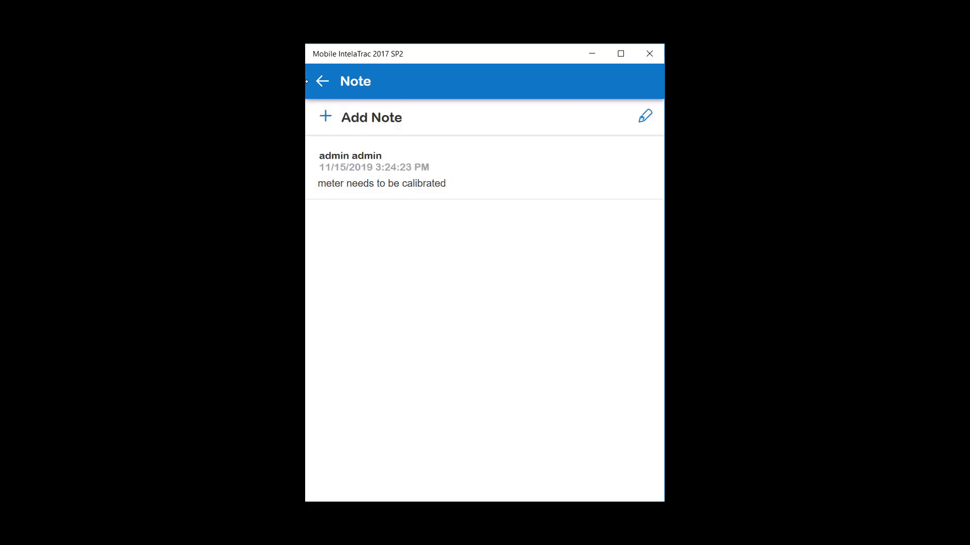
pyautogui.click(323, 81)
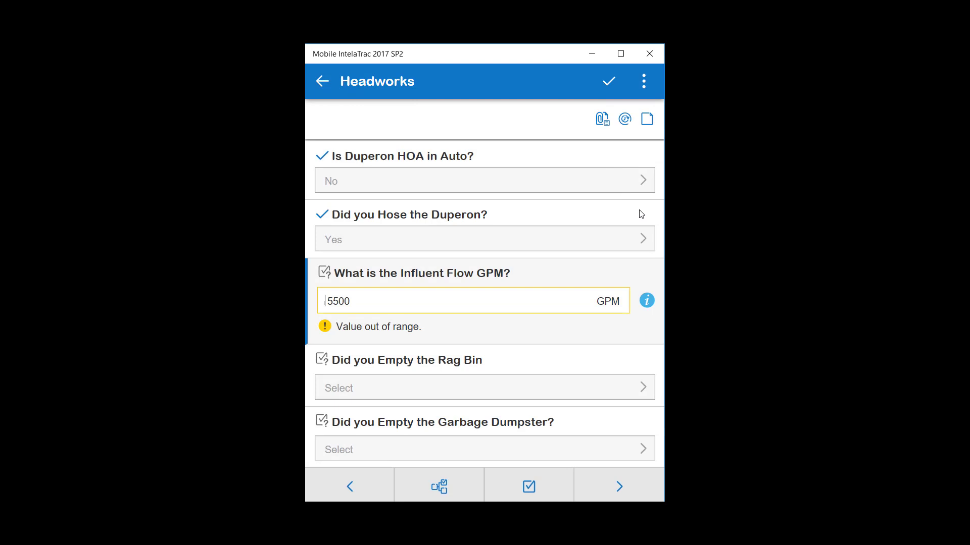
# - Review Headworks file attachments, then answer Yes for emptying the Rag Bin and Garbage Dumpster
pyautogui.click(602, 119)
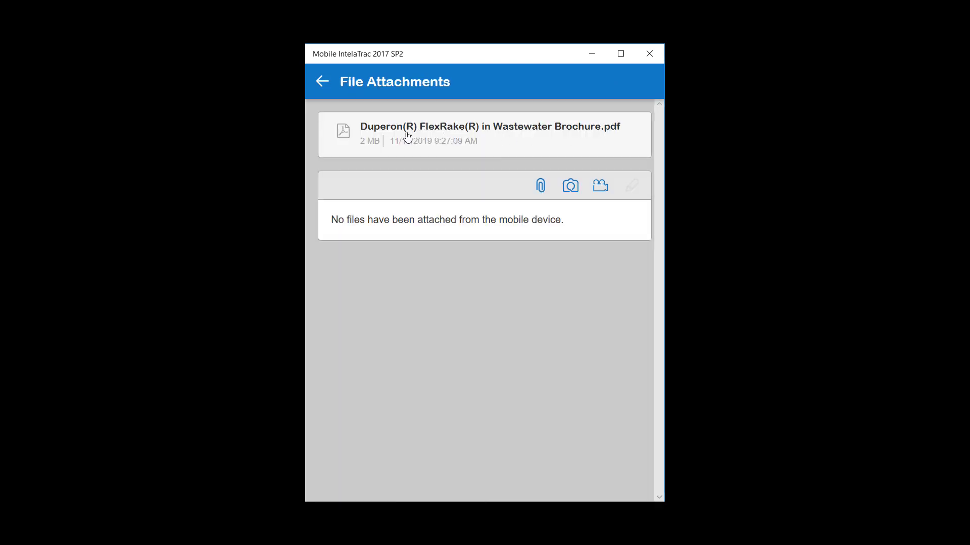
pyautogui.click(318, 84)
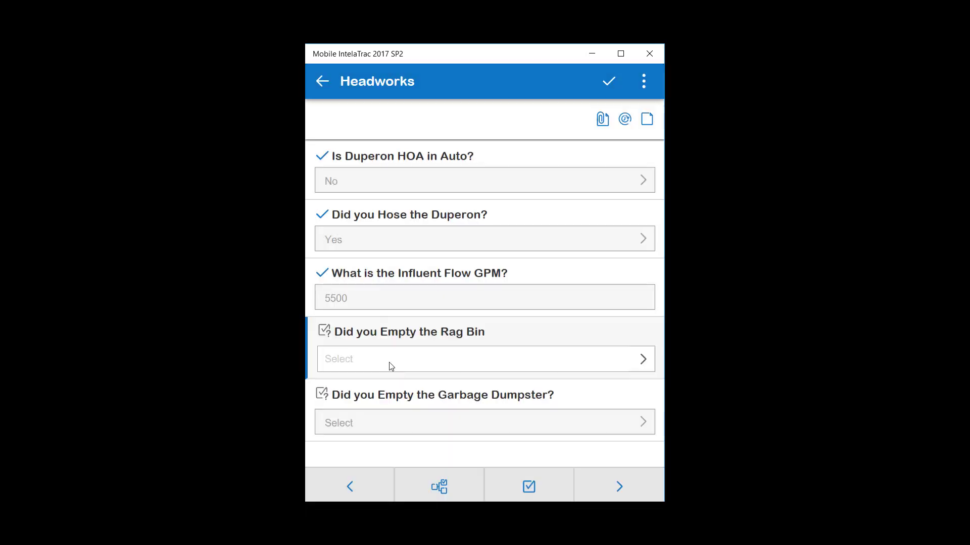
pyautogui.click(395, 359)
pyautogui.click(377, 151)
pyautogui.click(482, 427)
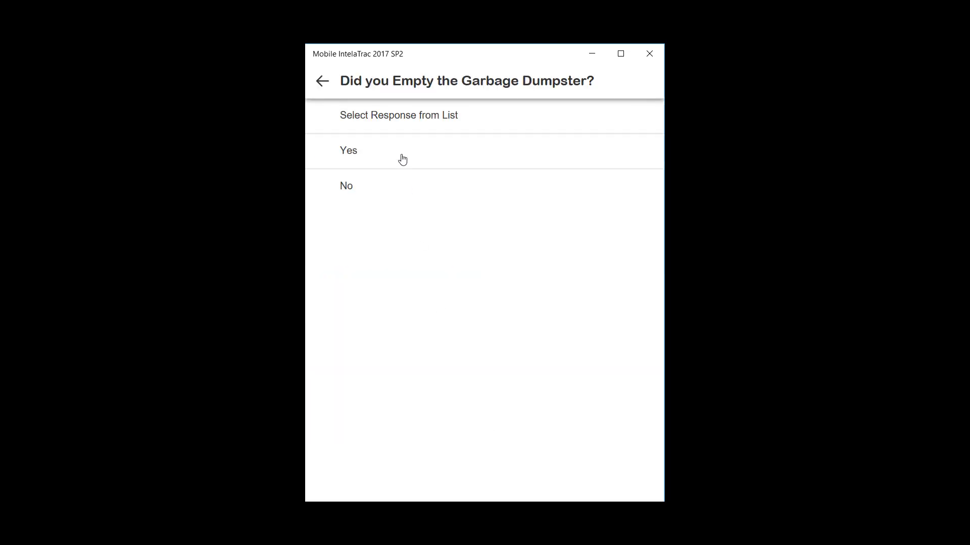
pyautogui.click(402, 157)
# - Complete the WWTP Rounds procedure and sync the results
pyautogui.click(616, 483)
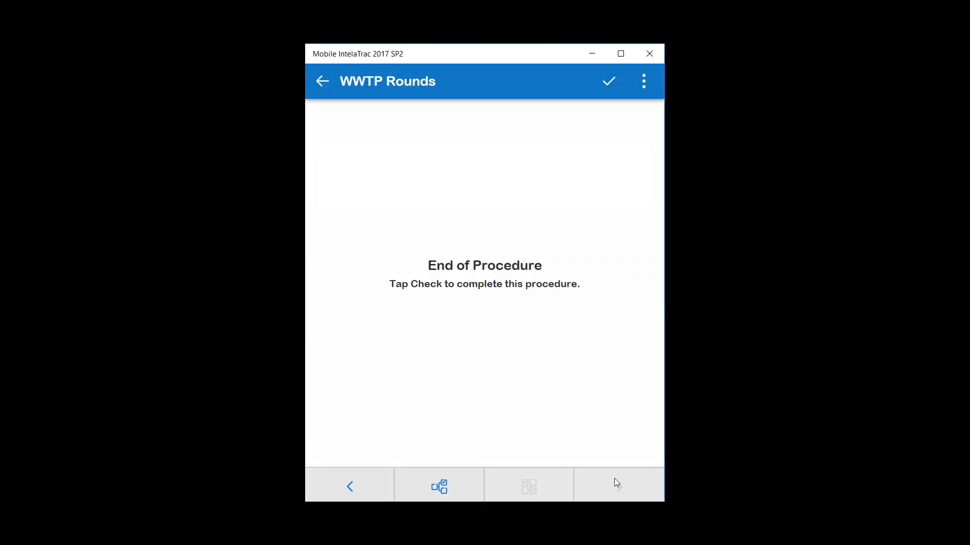
pyautogui.click(576, 303)
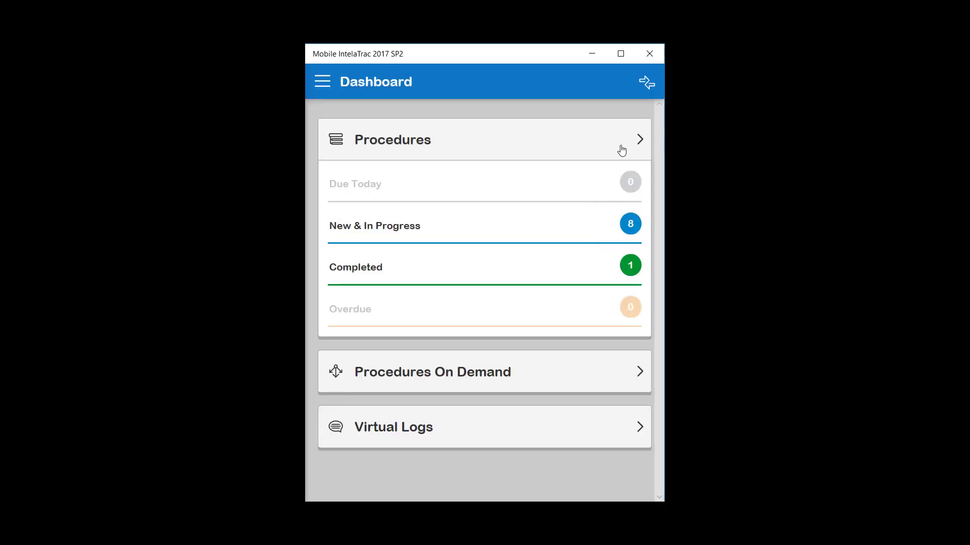
pyautogui.click(645, 81)
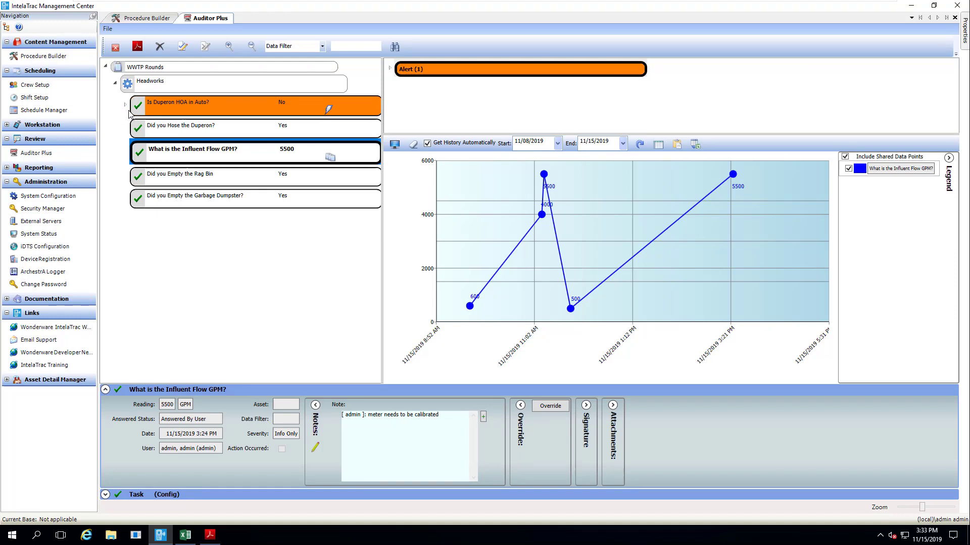
# - Expand Alert (1) and the Duperon HOA branch, then check the exported Influent Flow history in Excel
pyautogui.click(401, 72)
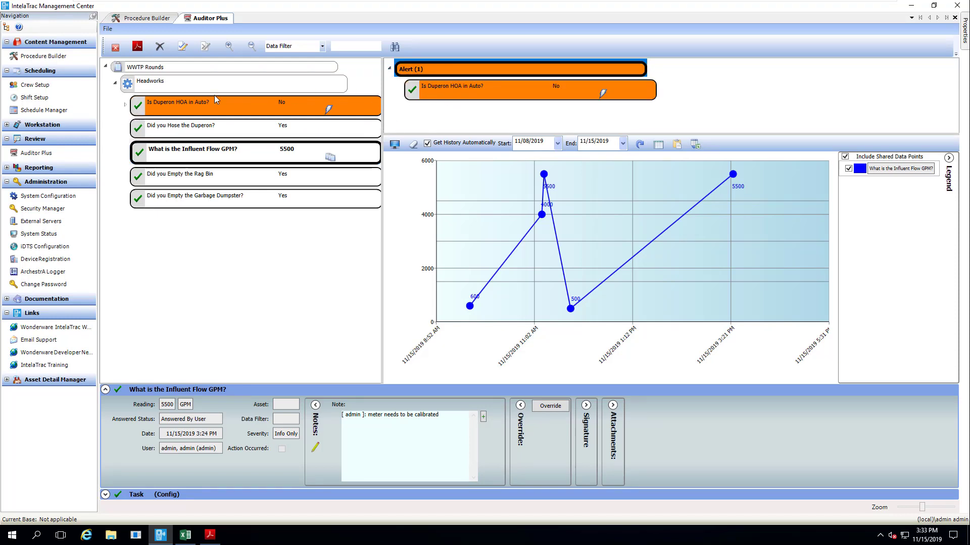
pyautogui.click(125, 106)
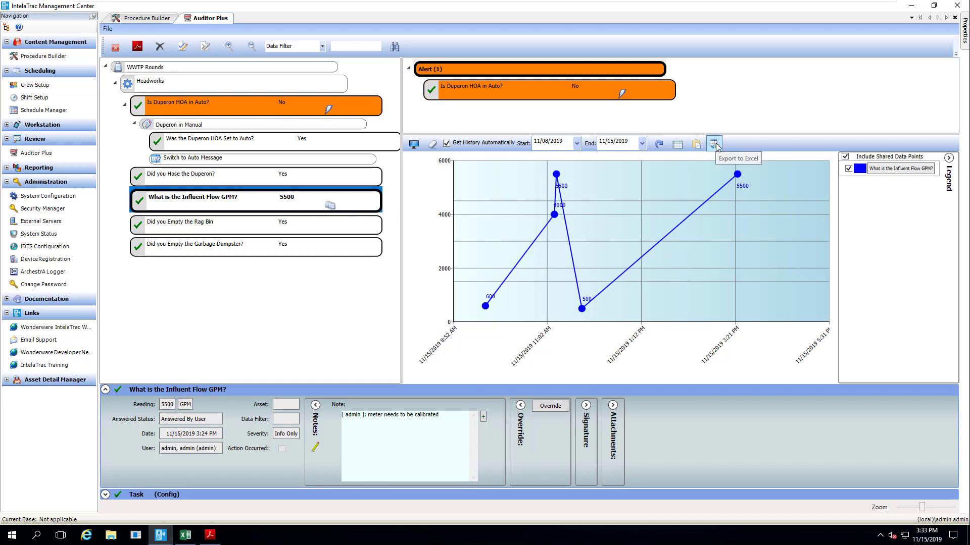
pyautogui.hotkey('alt', 'Tab')
pyautogui.press('Tab')
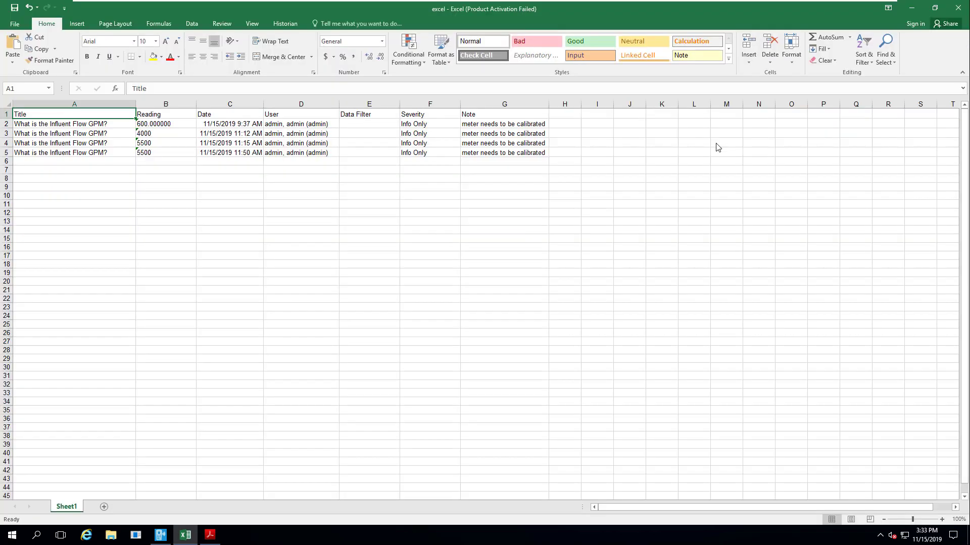
pyautogui.hotkey('alt', 'Tab')
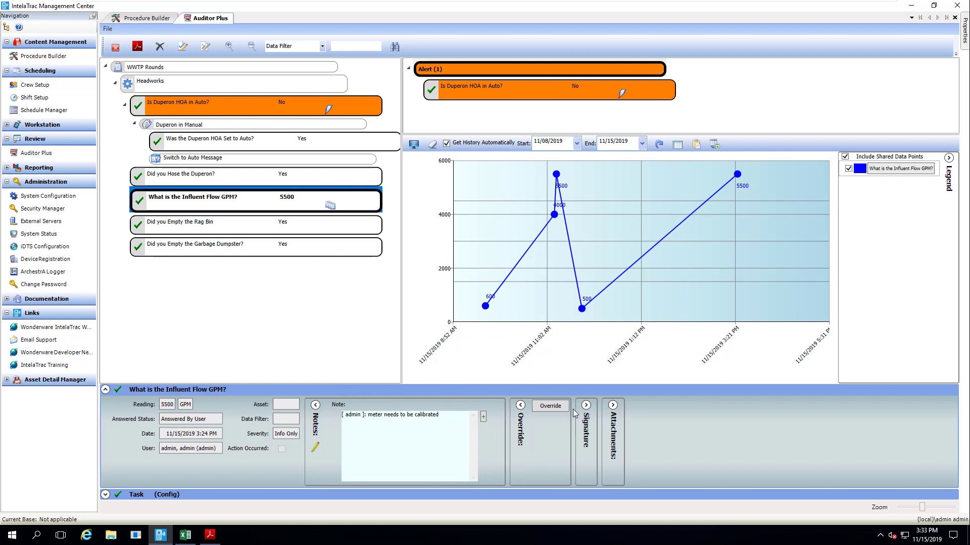
# - Override the Influent Flow reading from 5500 to 500 GPM
pyautogui.click(550, 406)
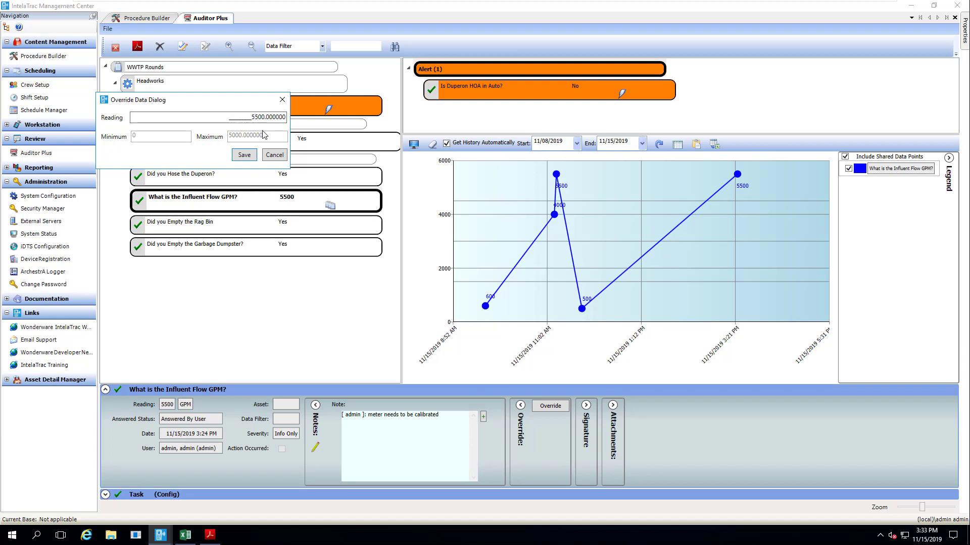
pyautogui.press('BackSpace')
pyautogui.click(241, 158)
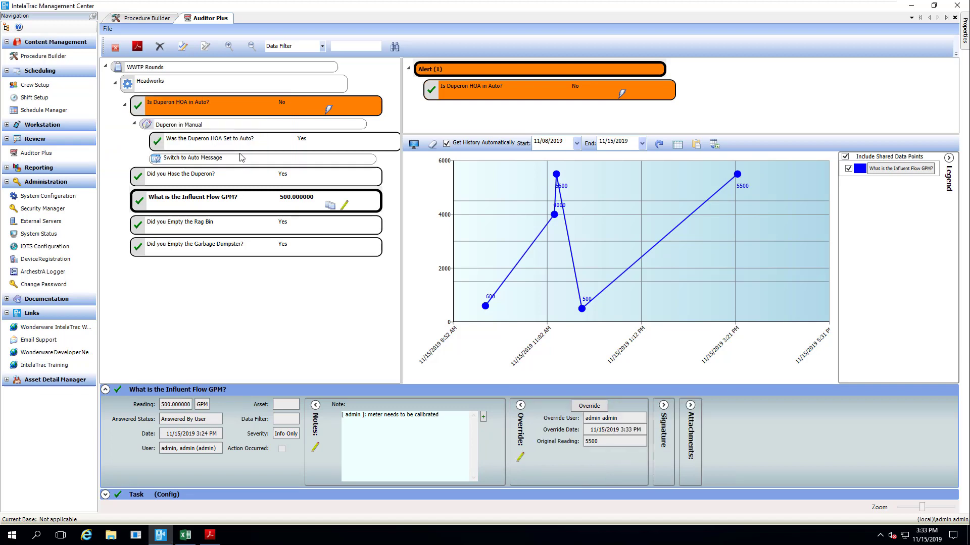
# - Approve WWTP Rounds, acknowledge the success message, and bring up the PDF report
pyautogui.click(182, 50)
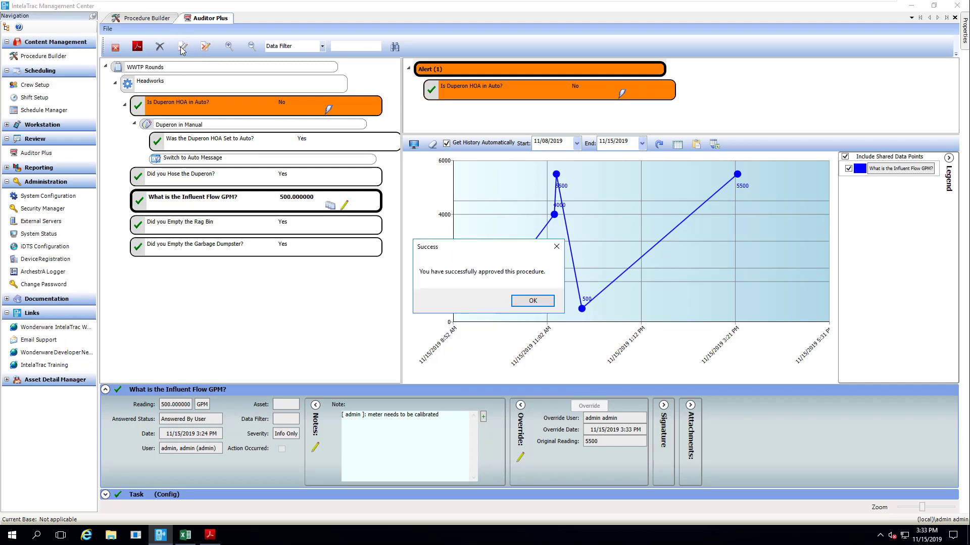
pyautogui.click(523, 303)
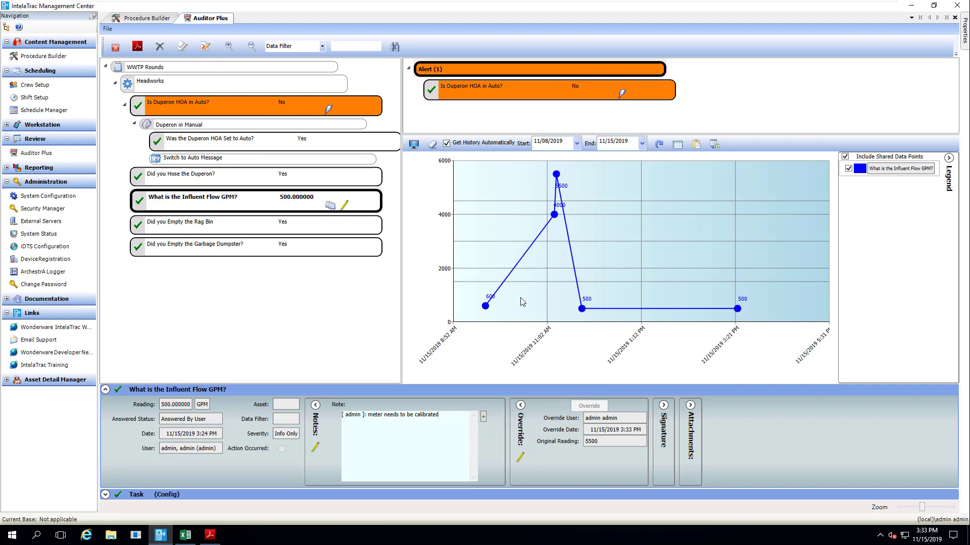
pyautogui.hotkey('alt', 'Tab')
pyautogui.hotkey('alt', 'Tab')
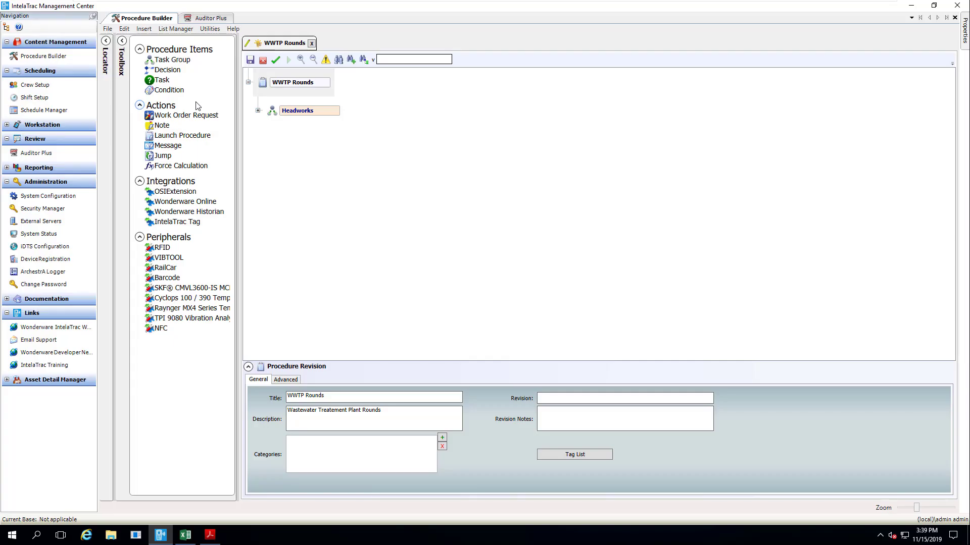
# - Drag a new Task onto Headworks and select the 'Duperon HOA in Auto?' task
pyautogui.moveTo(161, 80); pyautogui.dragTo(282, 116)
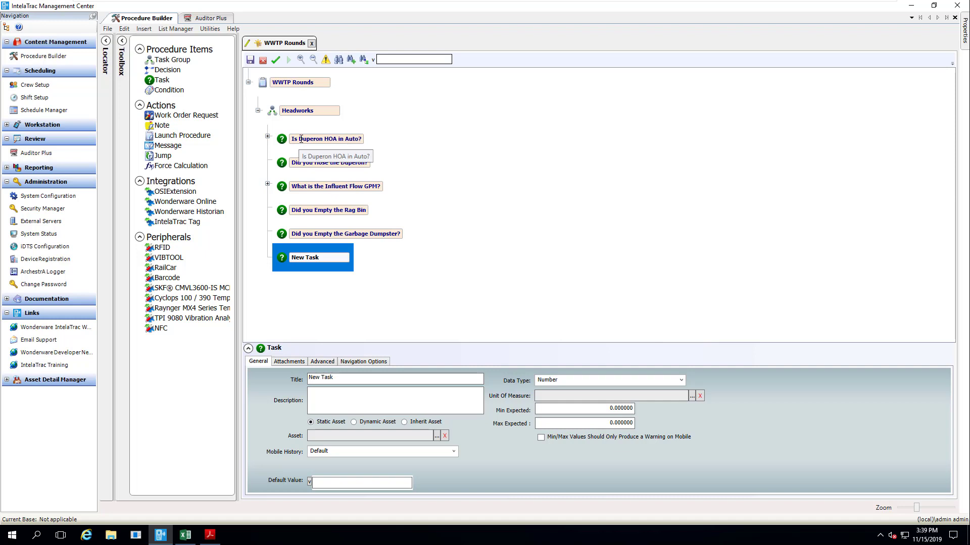
pyautogui.click(300, 138)
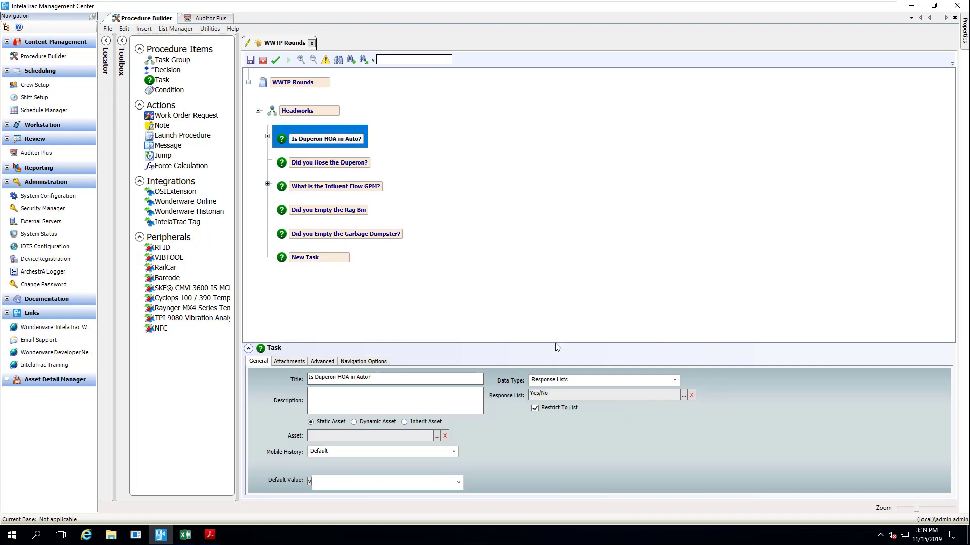
pyautogui.click(267, 139)
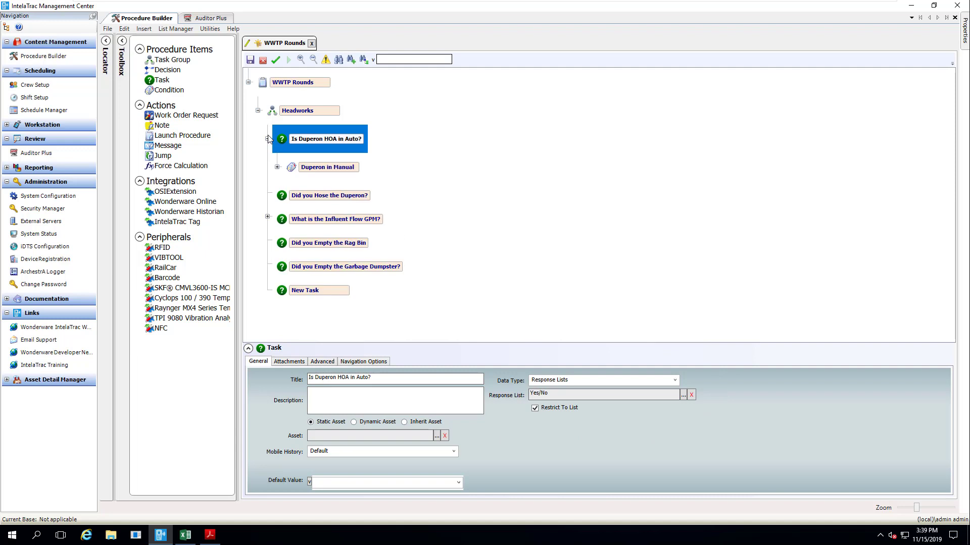
# - Expand Duperon in Manual to show its Switch to Auto message and follow-up question
pyautogui.click(308, 168)
pyautogui.click(277, 166)
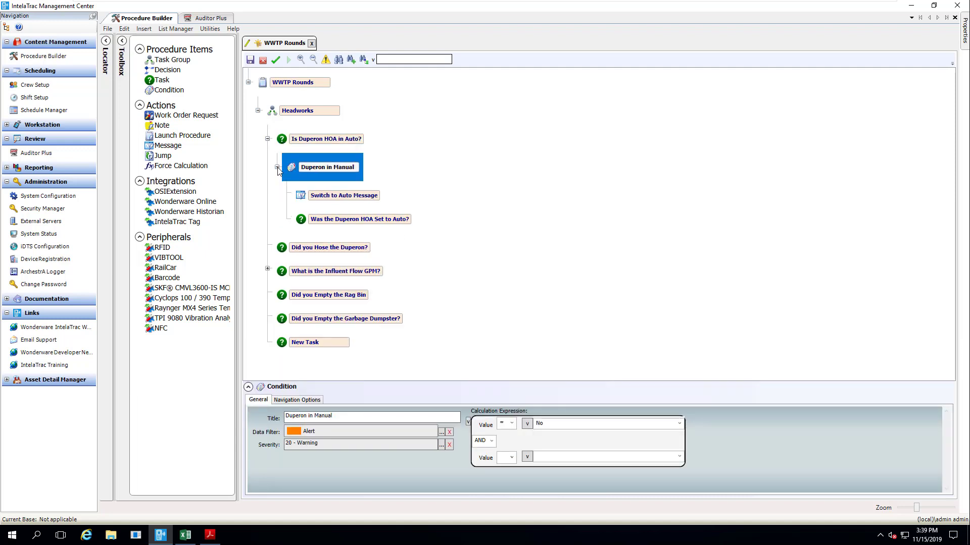
pyautogui.click(327, 196)
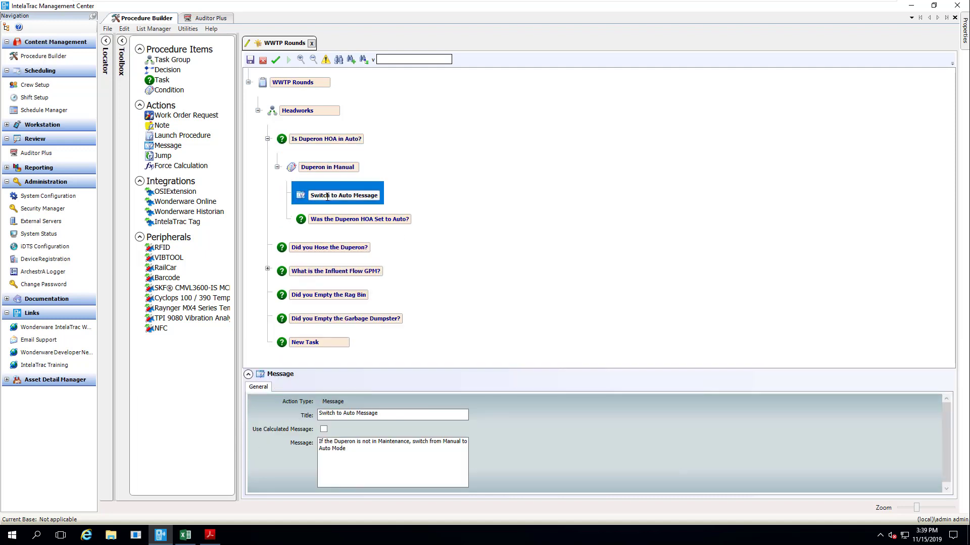
pyautogui.click(334, 220)
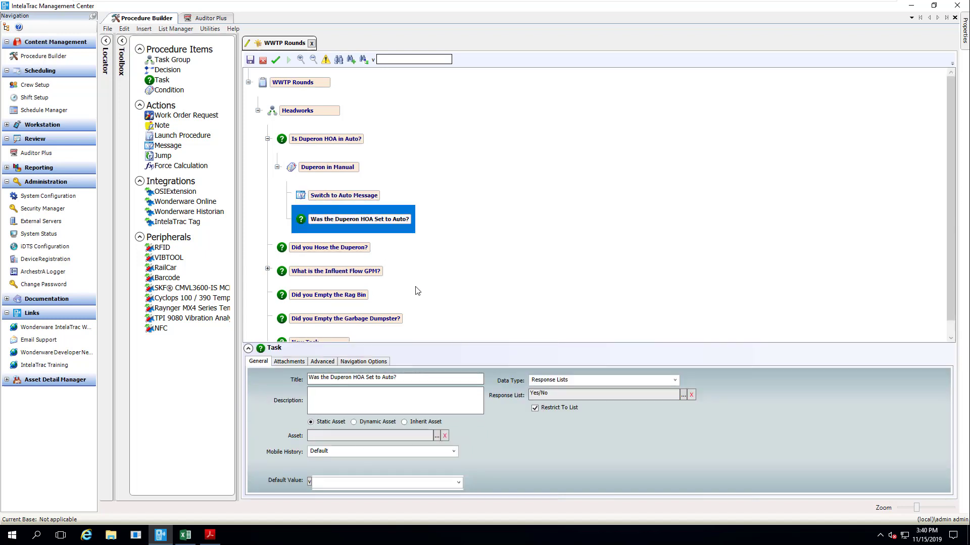